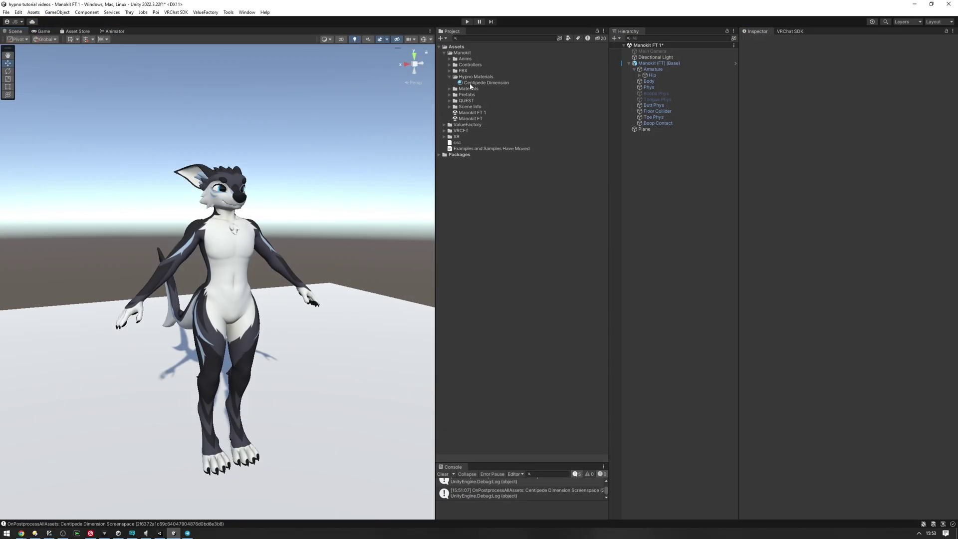
pyautogui.click(470, 84)
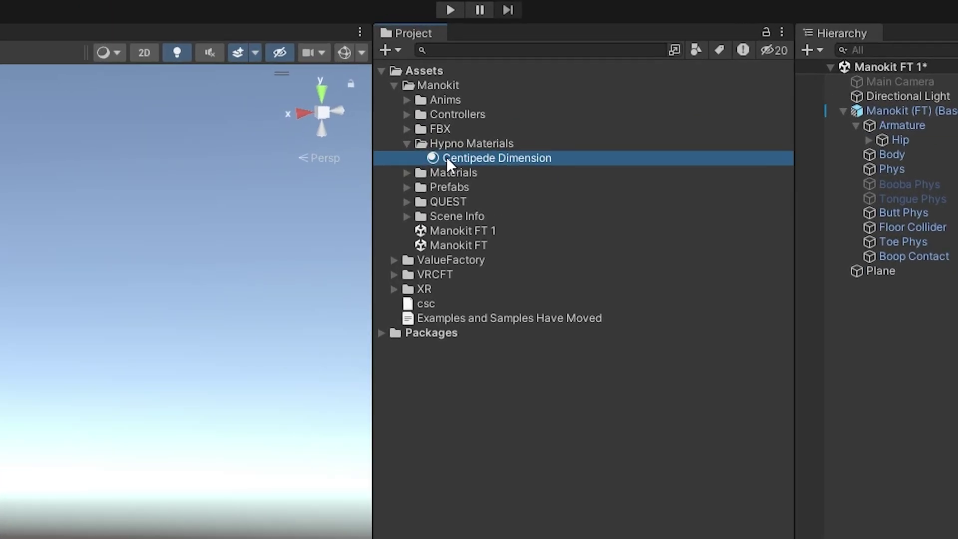
# - Duplicate the Centipede Dimension material as Centipede Dimension Screenspace and set the copy's shader variant to Screenspace
pyautogui.hotkey('ctrl', 'd')
pyautogui.click(446, 156)
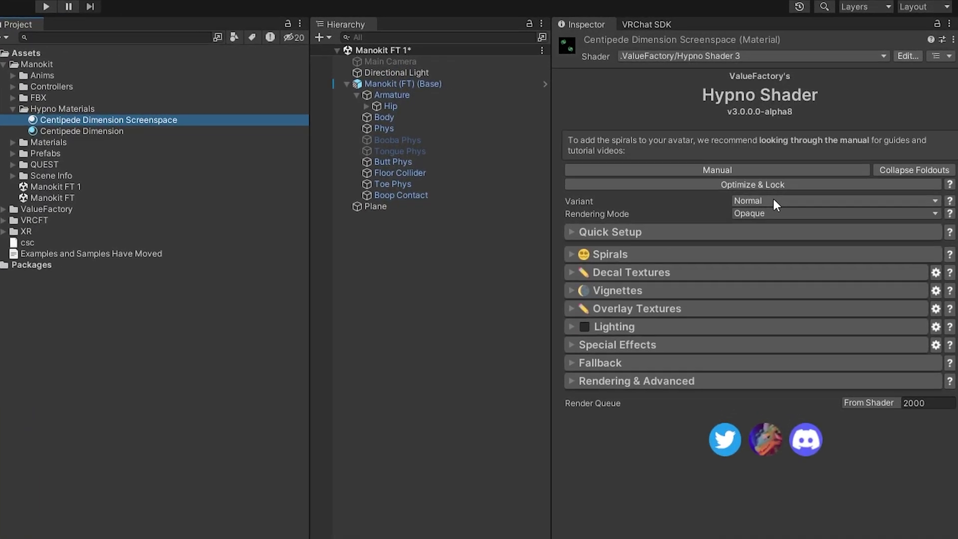
pyautogui.click(859, 127)
pyautogui.click(766, 264)
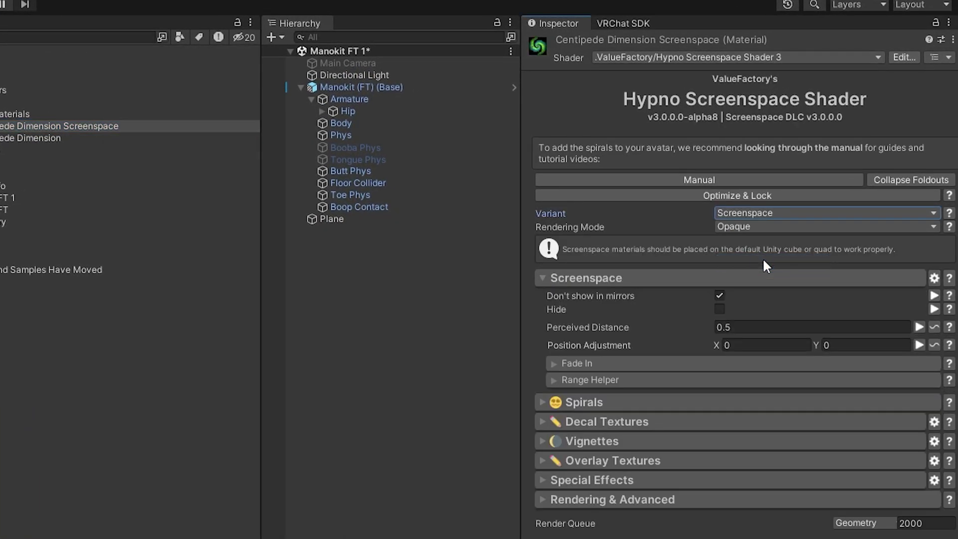
# - Add a cube as a child of the avatar armature's Hip bone and apply the Centipede Dimension Screenspace material to it
pyautogui.click(379, 100)
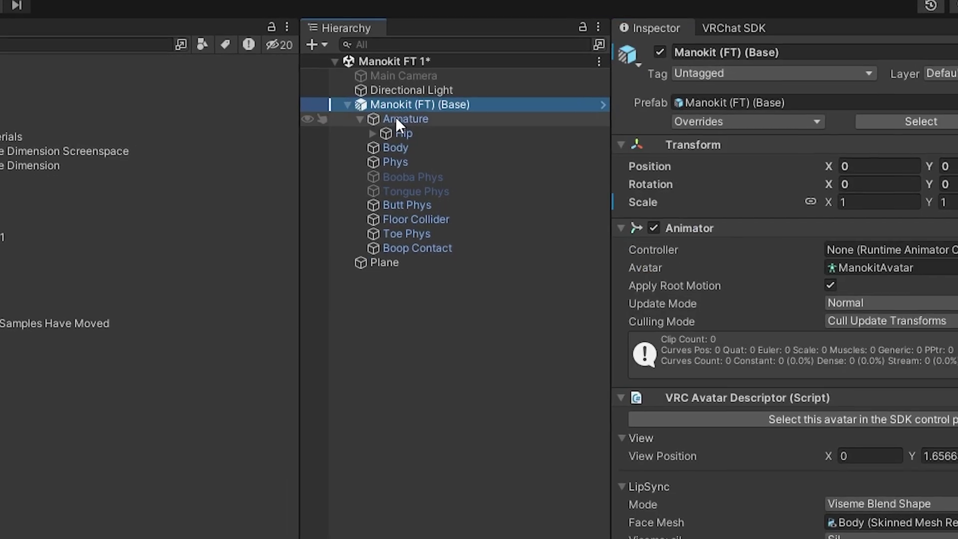
pyautogui.click(392, 113)
pyautogui.click(397, 127)
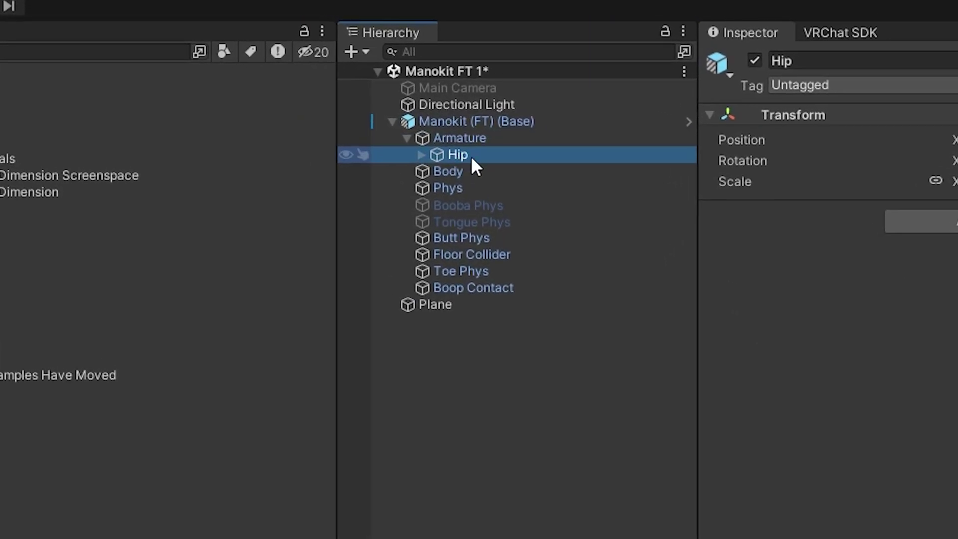
pyautogui.rightClick(476, 155)
pyautogui.moveTo(528, 532)
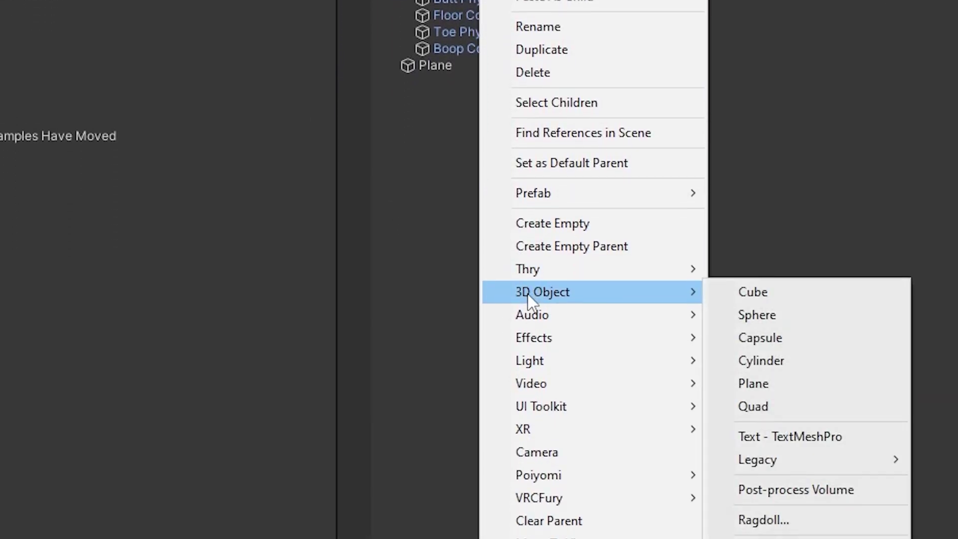
pyautogui.click(656, 291)
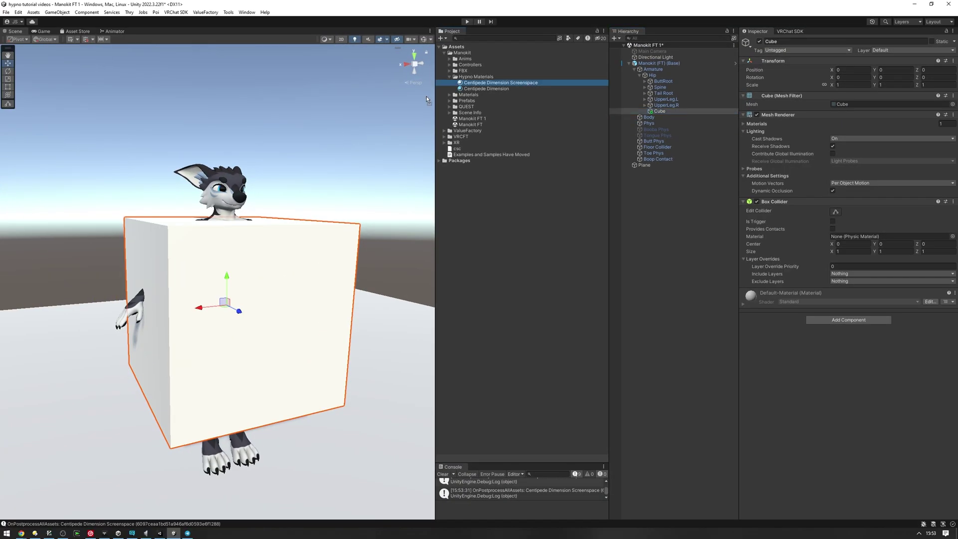
pyautogui.moveTo(426, 96); pyautogui.dragTo(306, 243)
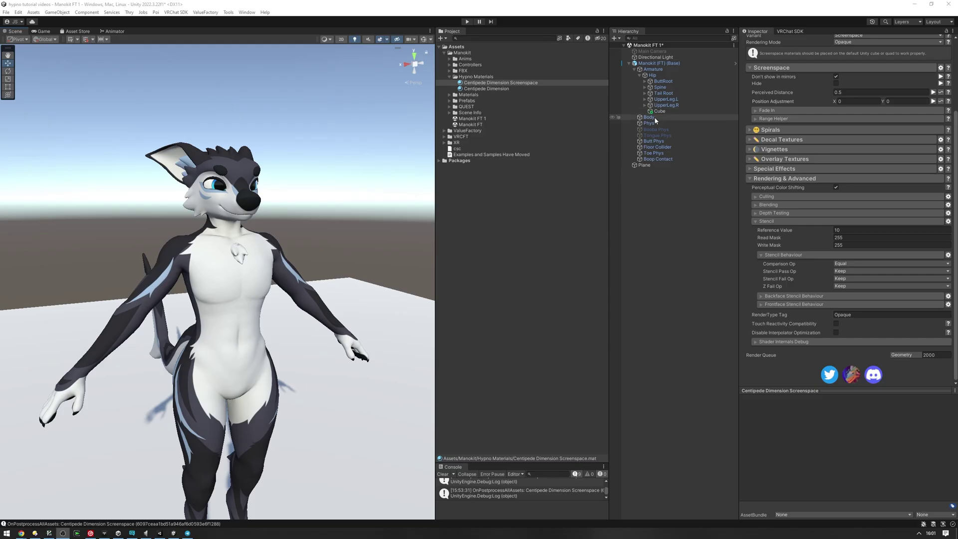
# - Examine the stencil settings of the Body mesh's materials and view the avatar in the scene
pyautogui.click(654, 116)
pyautogui.scroll(-7, 879, 353)
pyautogui.scroll(-5, 914, 265)
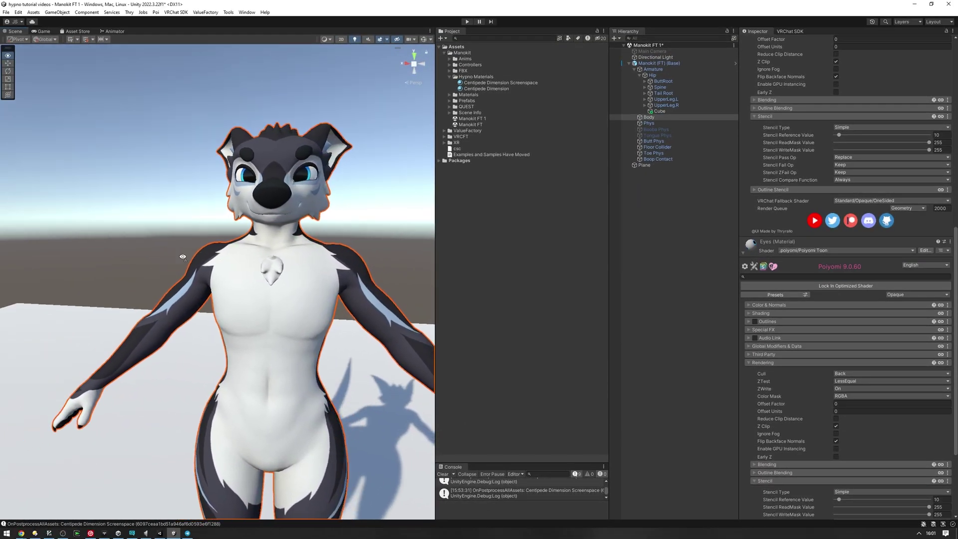
pyautogui.press('d')
pyautogui.moveTo(183, 257); pyautogui.dragTo(236, 288, button='right')
pyautogui.press('w')
pyautogui.press('a')
pyautogui.press('s')
pyautogui.keyDown('alt'); pyautogui.moveTo(236, 289); pyautogui.dragTo(255, 300); pyautogui.keyUp('alt')
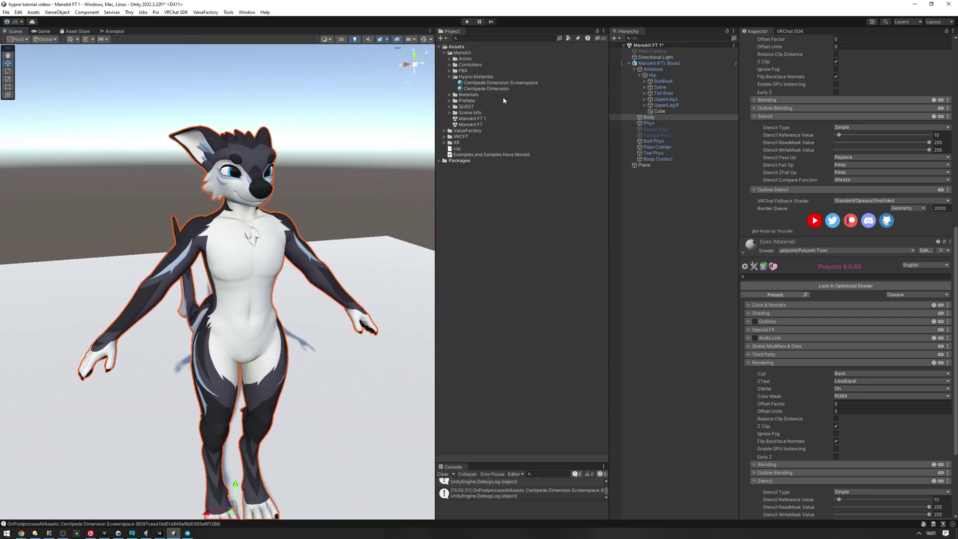
# - Set the Centipede Dimension Screenspace material's render queue to 2001 and check the effect on the avatar
pyautogui.click(514, 83)
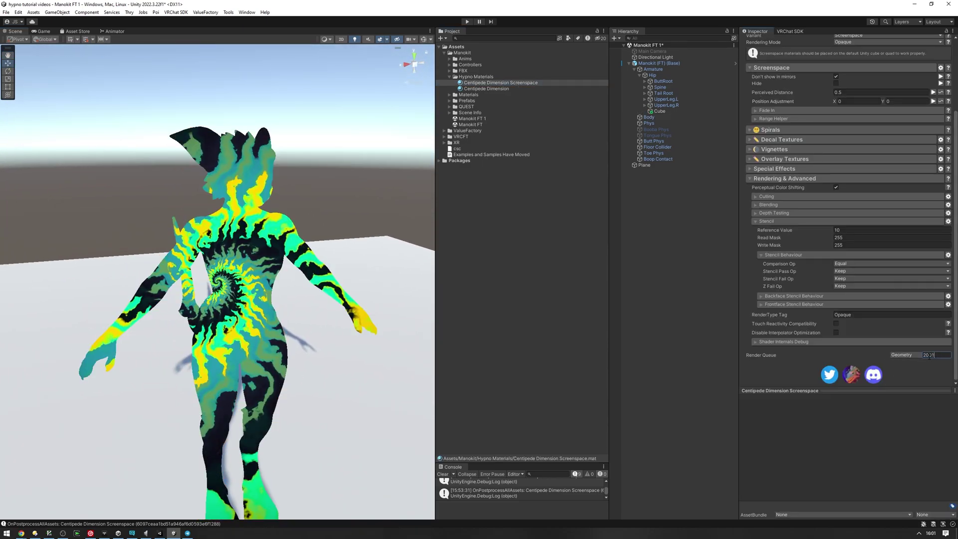
pyautogui.moveTo(361, 301); pyautogui.dragTo(322, 274, button='right')
pyautogui.press('q')
pyautogui.press('s')
pyautogui.press('w')
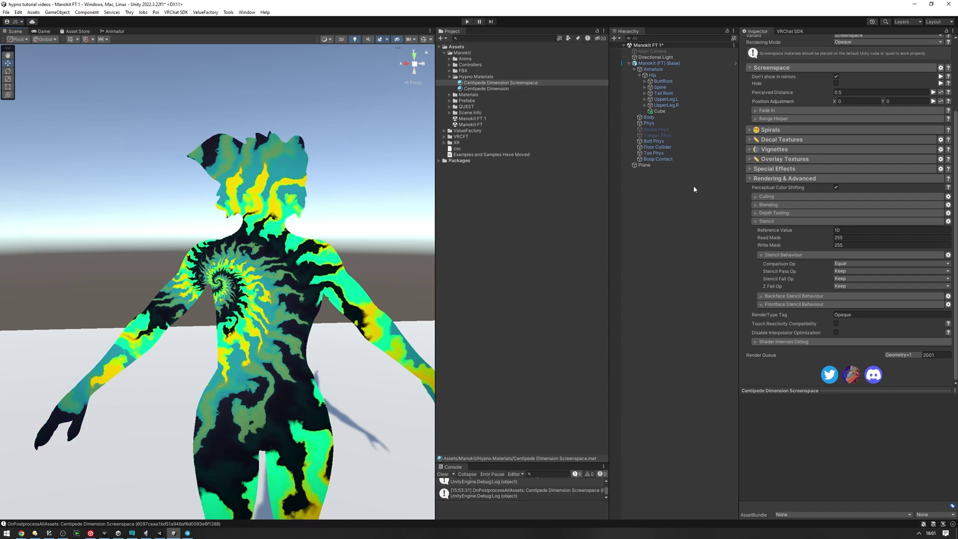
# - Set the rendering mode of the cube's Centipede Dimension Screenspace material to Dithered Transparency
pyautogui.click(660, 111)
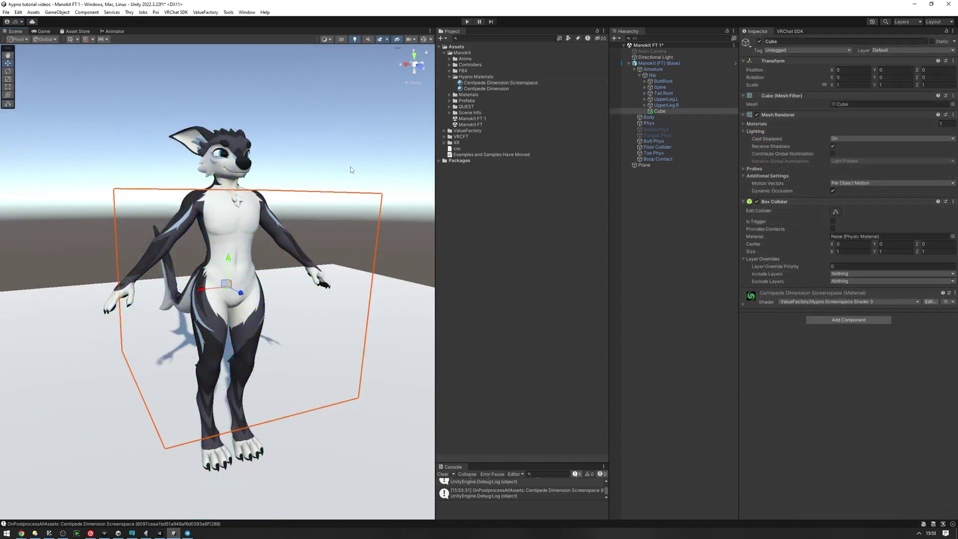
pyautogui.click(504, 83)
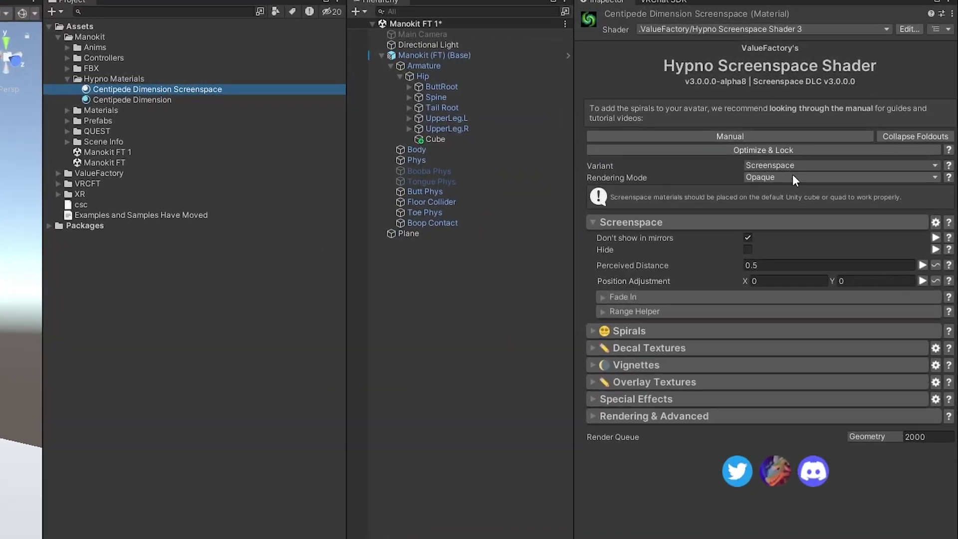
pyautogui.click(878, 133)
pyautogui.click(869, 149)
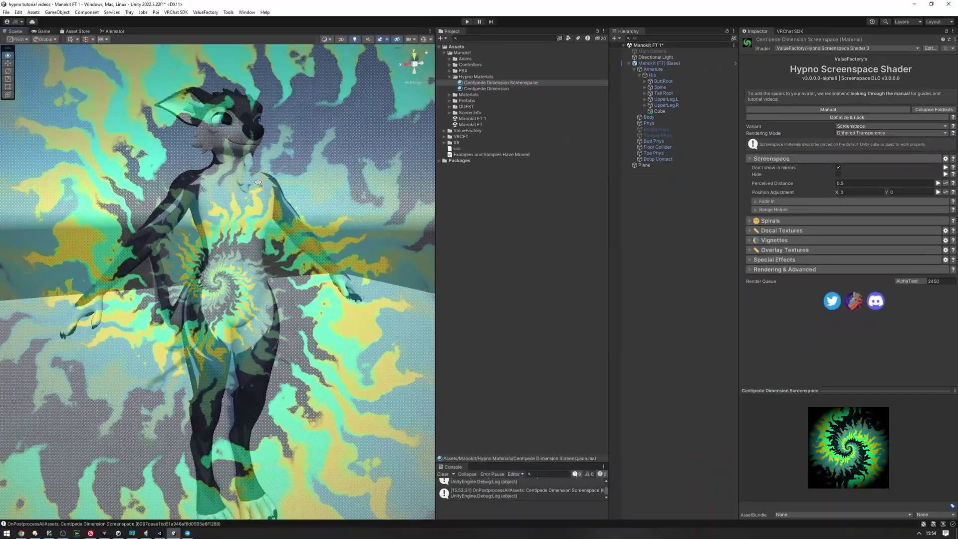
pyautogui.moveTo(258, 182); pyautogui.dragTo(258, 182, button='right')
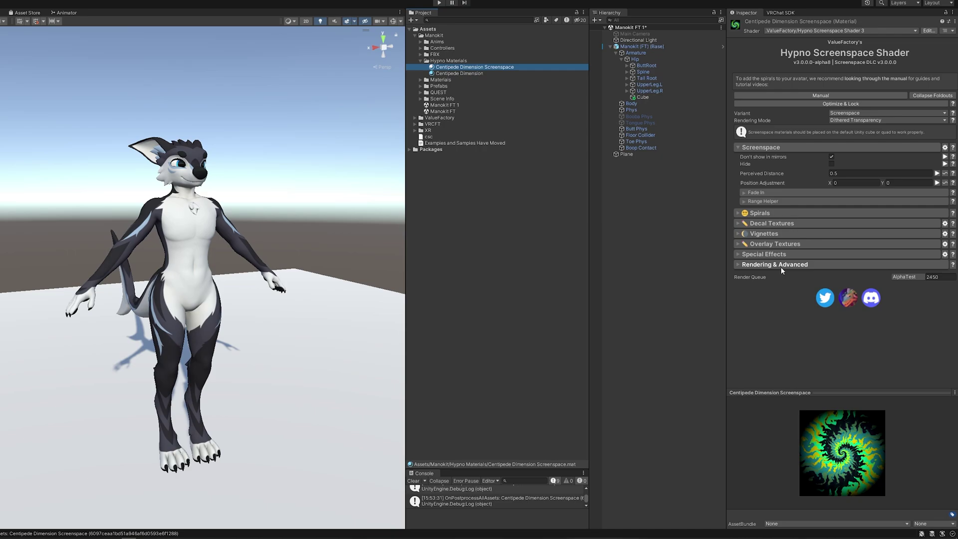
# - In the screenspace material's advanced stencil settings, set the reference value to 10 and the comparison operation to NotEqual
pyautogui.click(780, 269)
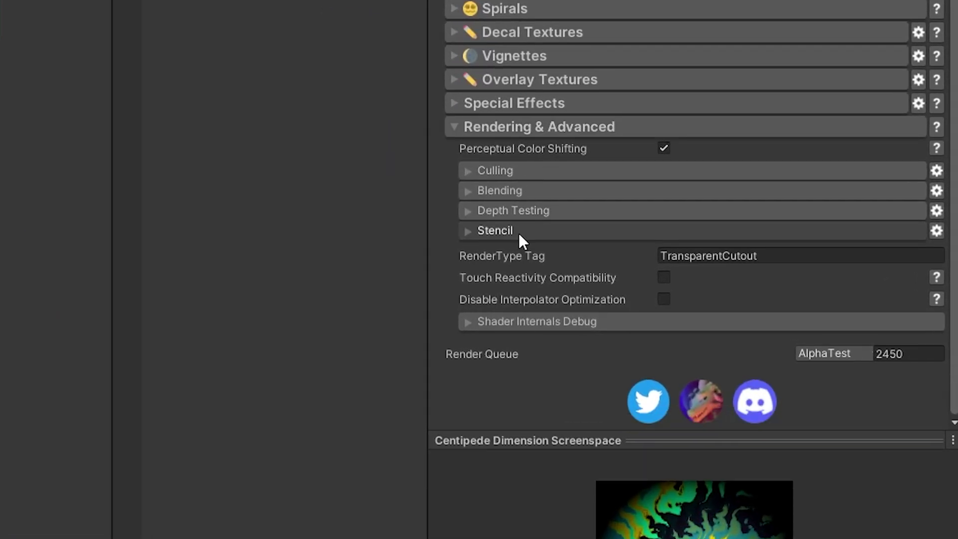
pyautogui.click(519, 231)
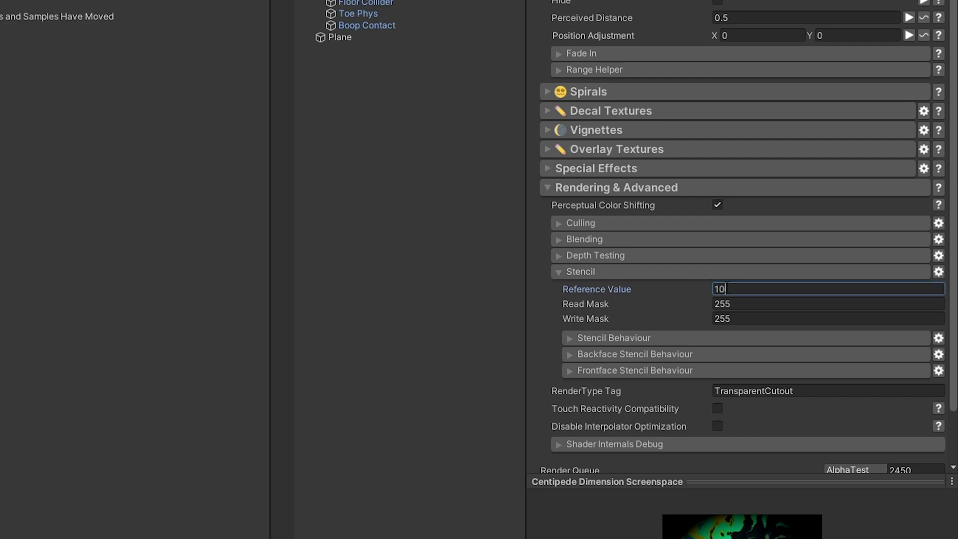
pyautogui.scroll(-3, 574, 279)
pyautogui.click(609, 278)
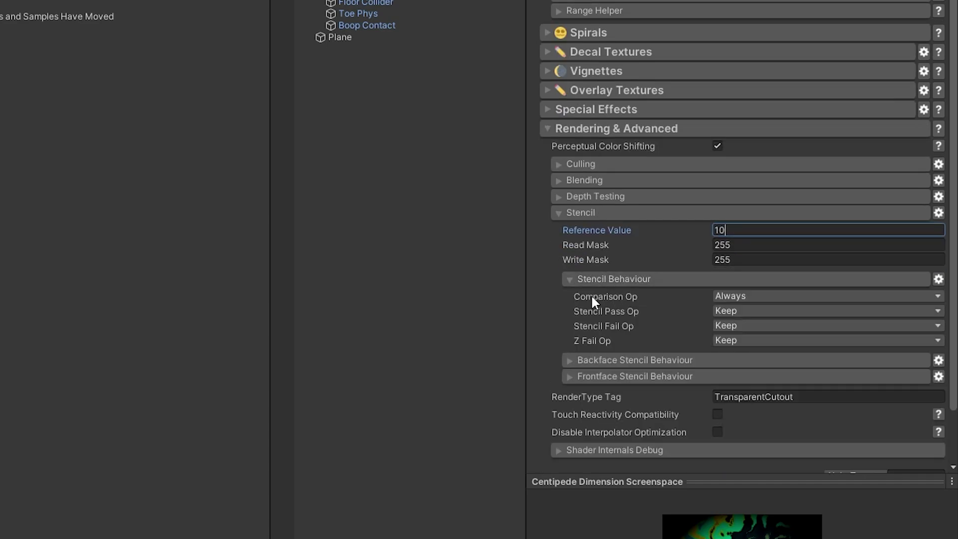
pyautogui.click(741, 297)
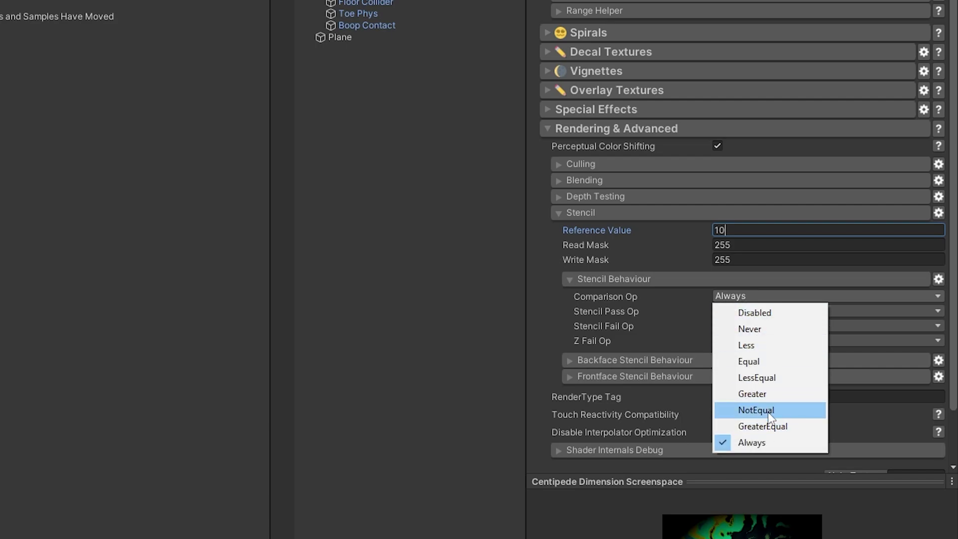
pyautogui.click(768, 411)
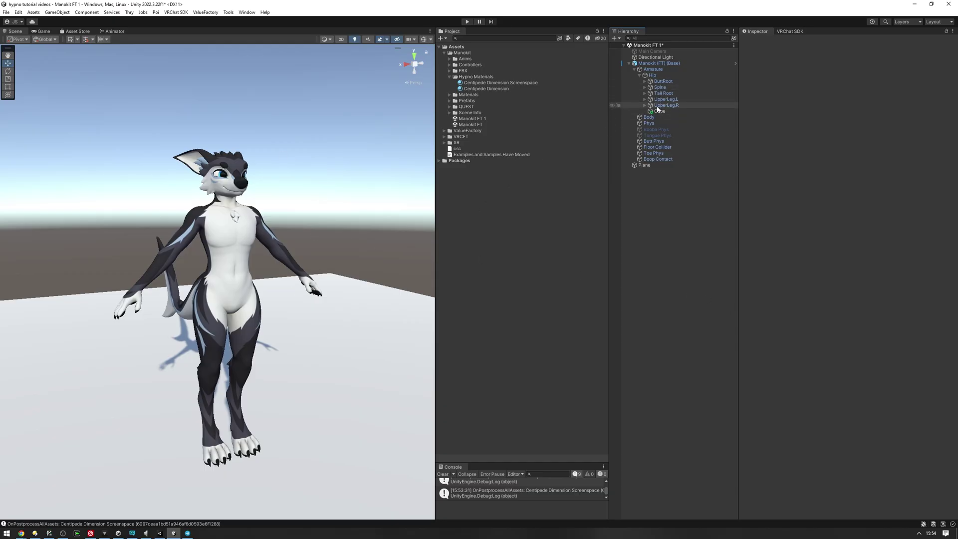
# - In the avatar's Body material, set the stencil reference value to 10 and the stencil pass operation to Replace
pyautogui.click(649, 117)
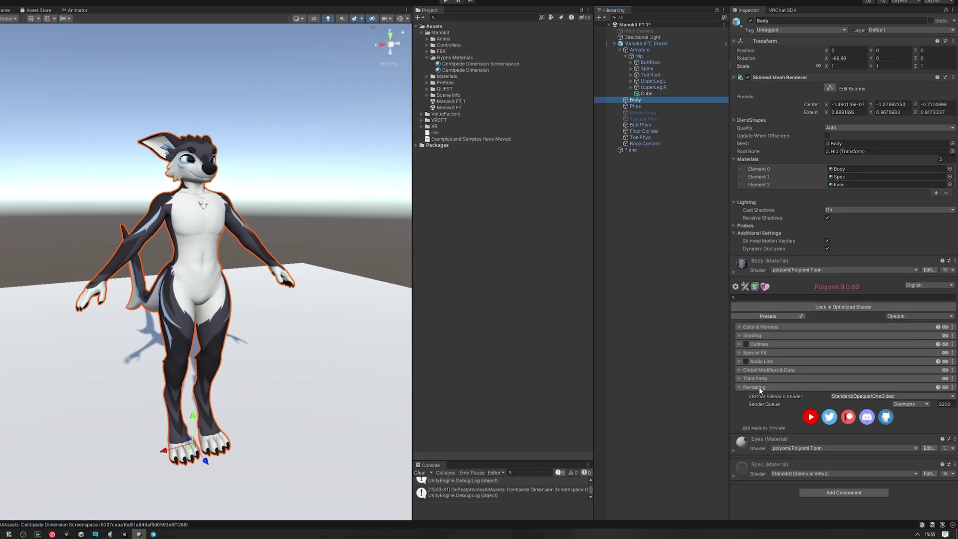
pyautogui.click(768, 393)
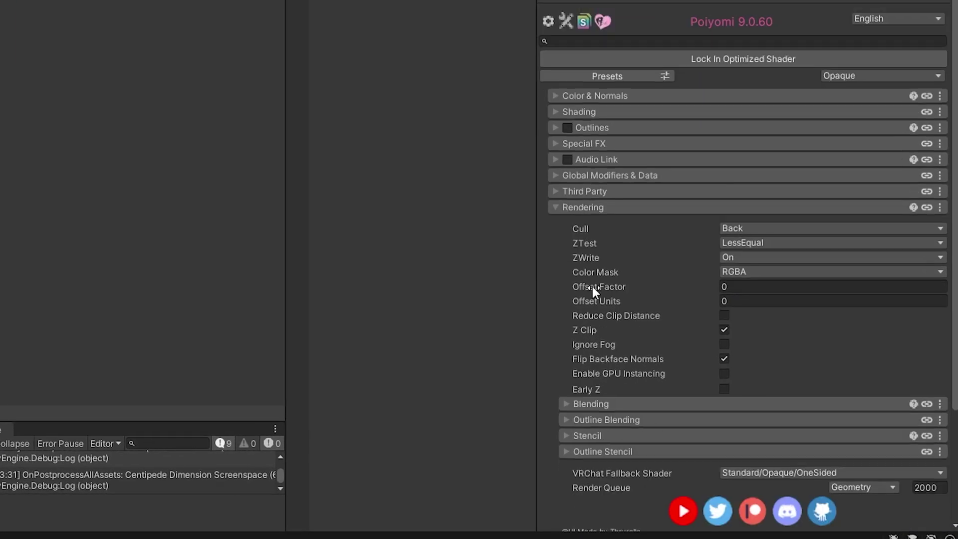
pyautogui.click(558, 281)
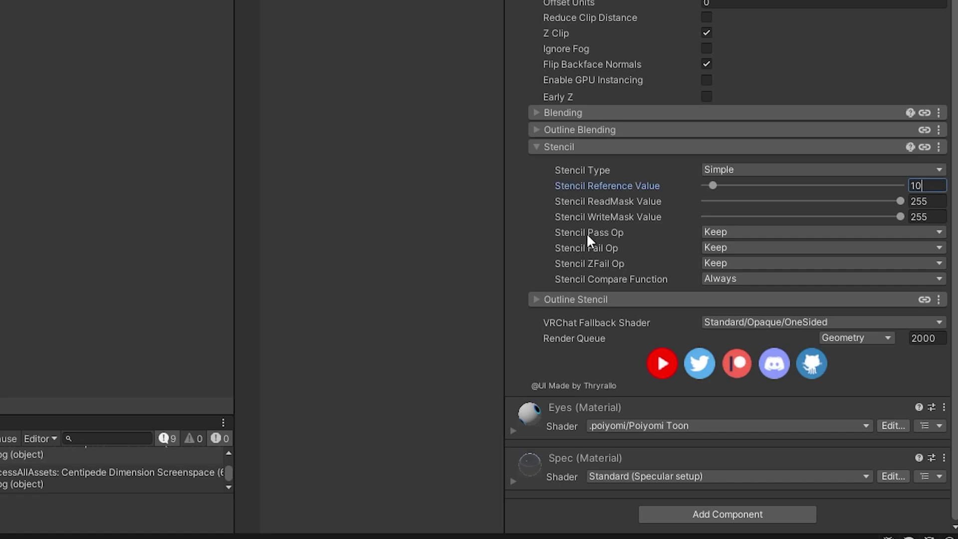
pyautogui.click(714, 232)
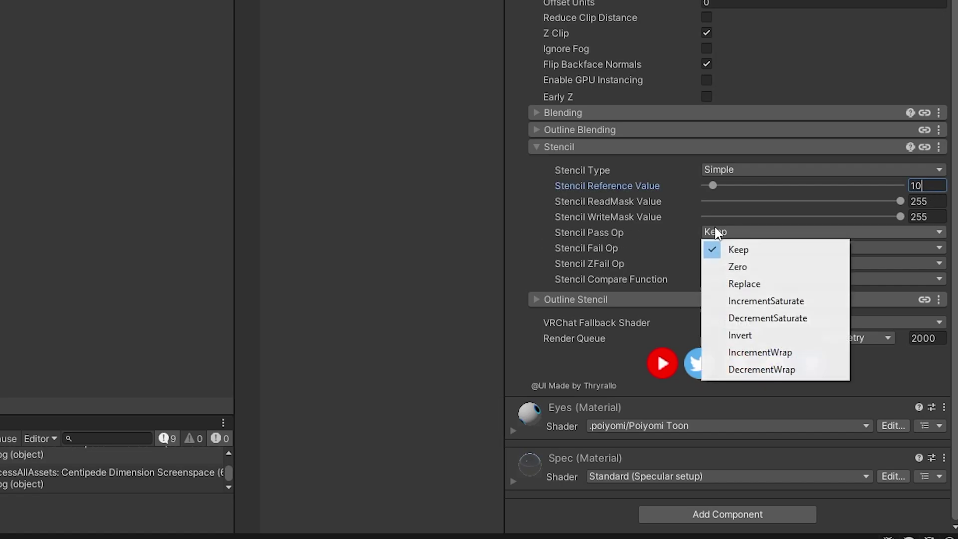
pyautogui.click(770, 280)
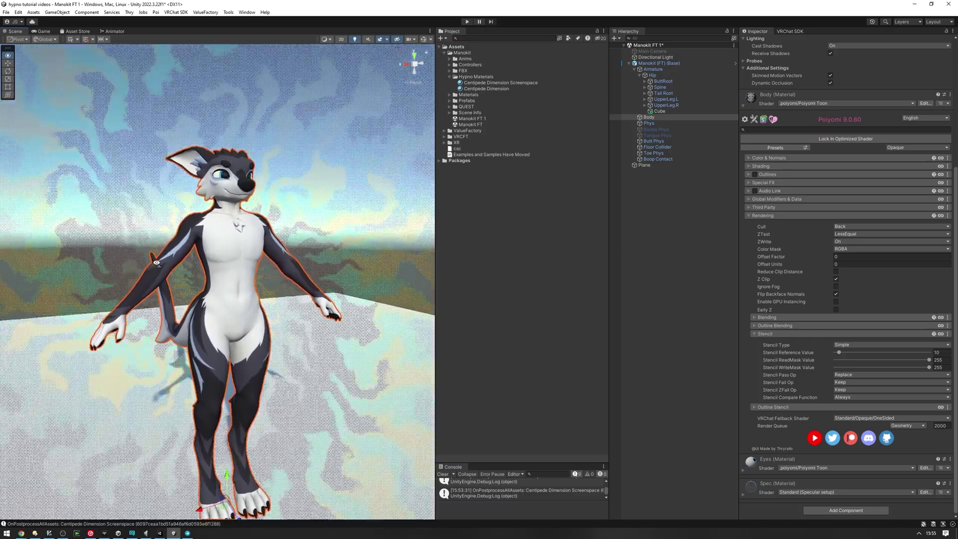
# - Inspect the avatar's eyes up close, then set the Eyes material's stencil reference value to 10 and pass operation to Replace
pyautogui.scroll(5, 158, 260)
pyautogui.moveTo(158, 260); pyautogui.dragTo(349, 218, button='right')
pyautogui.press('w')
pyautogui.press('d')
pyautogui.press('a')
pyautogui.press('w')
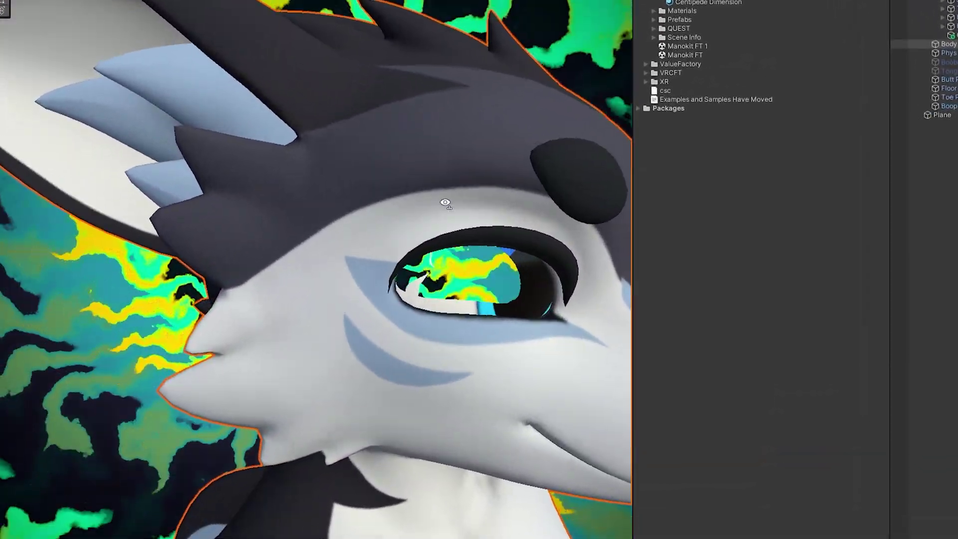
pyautogui.moveTo(445, 203); pyautogui.dragTo(368, 203, button='right')
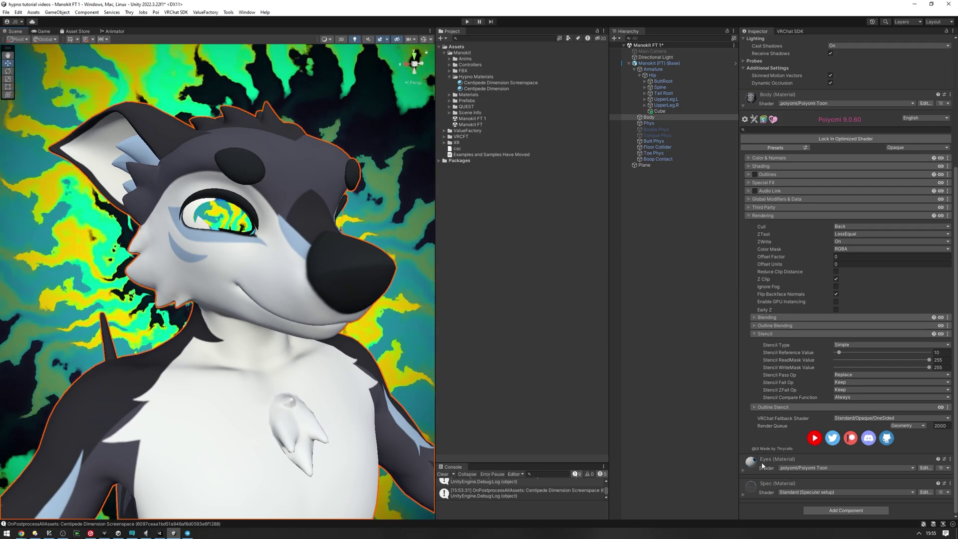
pyautogui.click(762, 466)
pyautogui.scroll(-10, 769, 472)
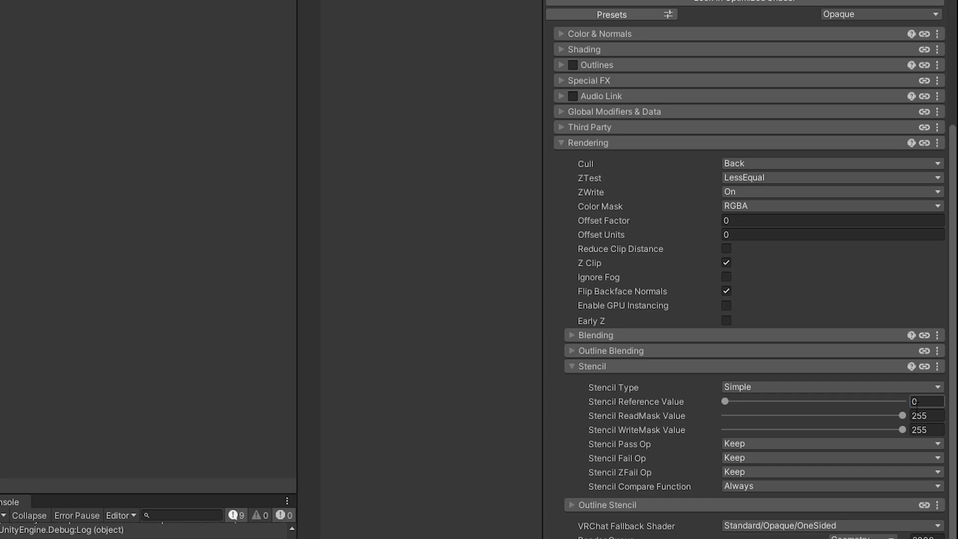
pyautogui.click(739, 443)
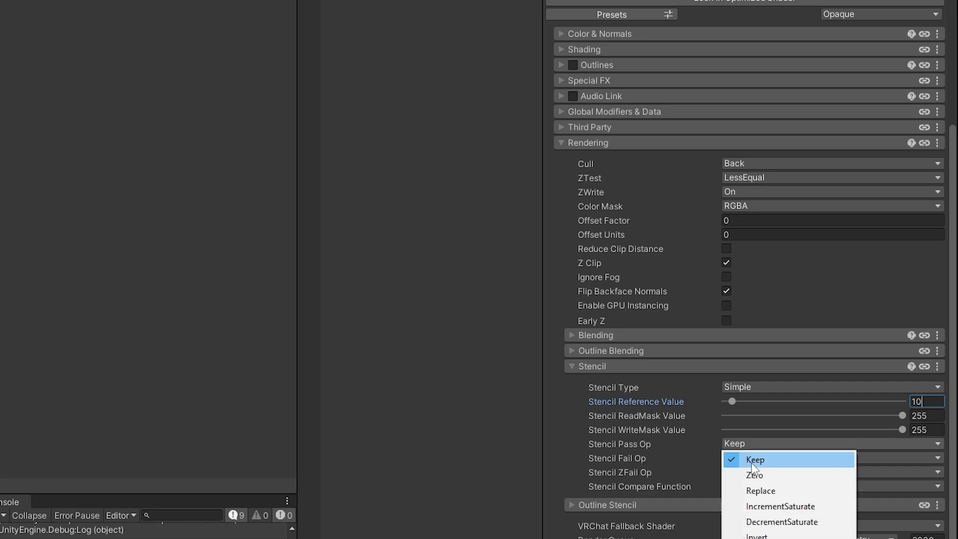
pyautogui.click(756, 491)
# - Change the Centipede Dimension Screenspace material's stencil comparison operation to Equal and check the effect on the avatar
pyautogui.moveTo(308, 304); pyautogui.dragTo(379, 280, button='right')
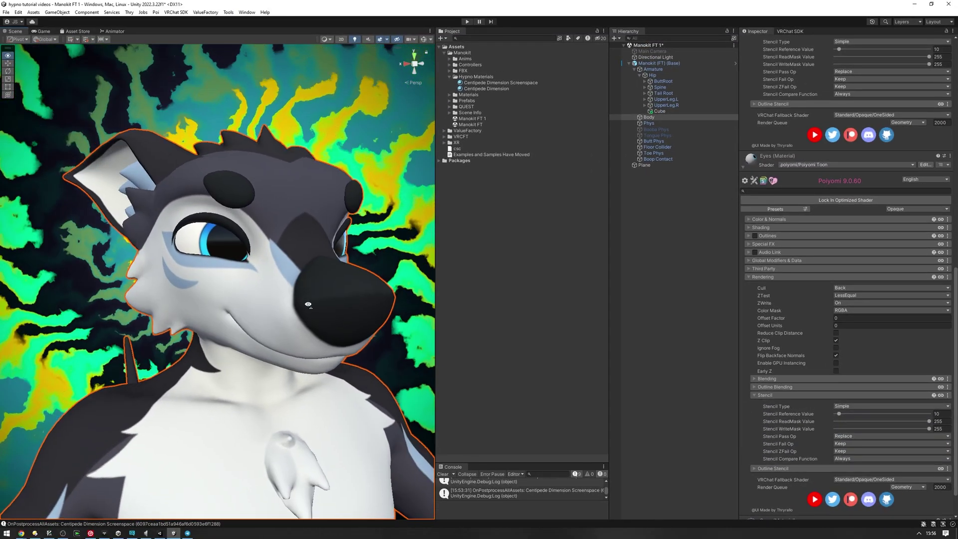
pyautogui.press('s')
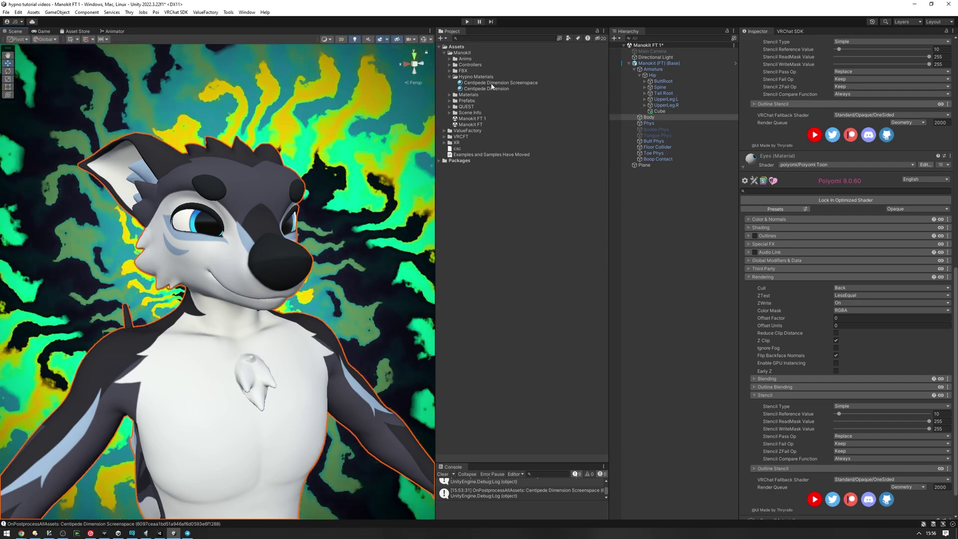
pyautogui.click(491, 83)
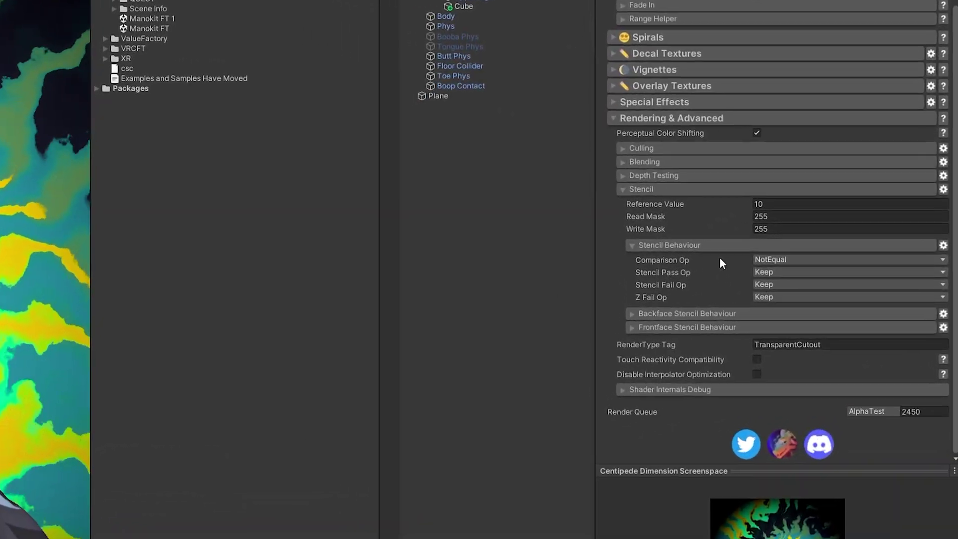
pyautogui.click(768, 259)
pyautogui.click(799, 316)
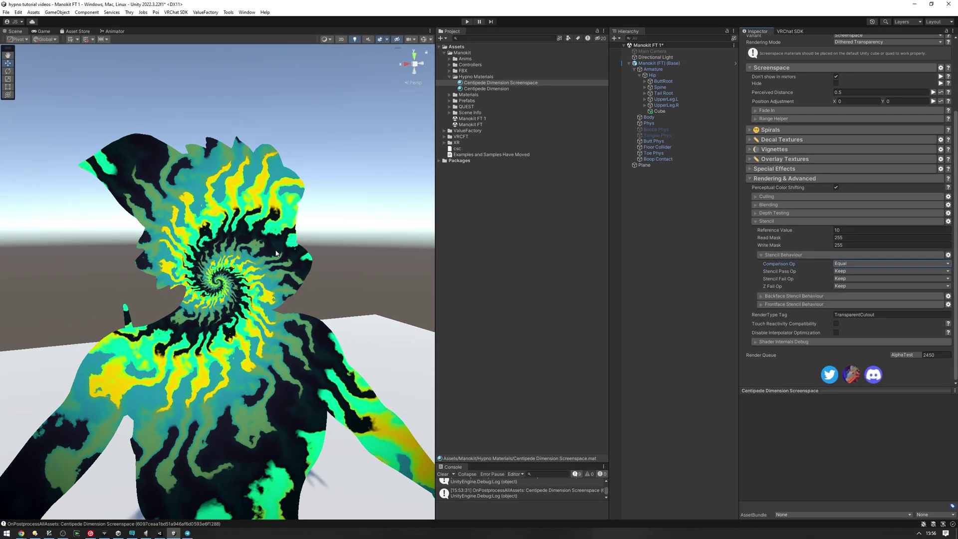
pyautogui.moveTo(277, 253)
pyautogui.keyDown('alt'); pyautogui.mouseDown()
pyautogui.moveTo(233, 269)
pyautogui.moveTo(255, 252)
pyautogui.moveTo(262, 264)
pyautogui.mouseUp(); pyautogui.keyUp('alt')
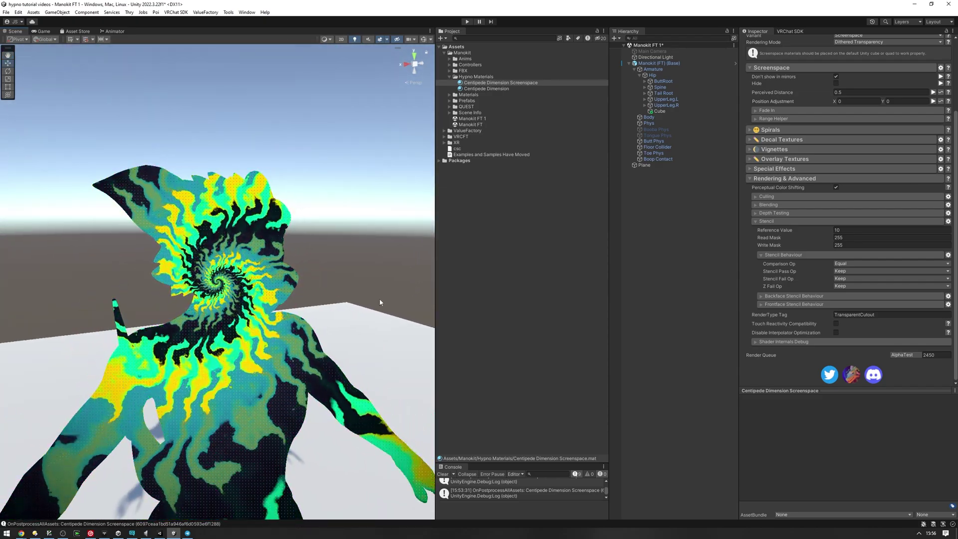